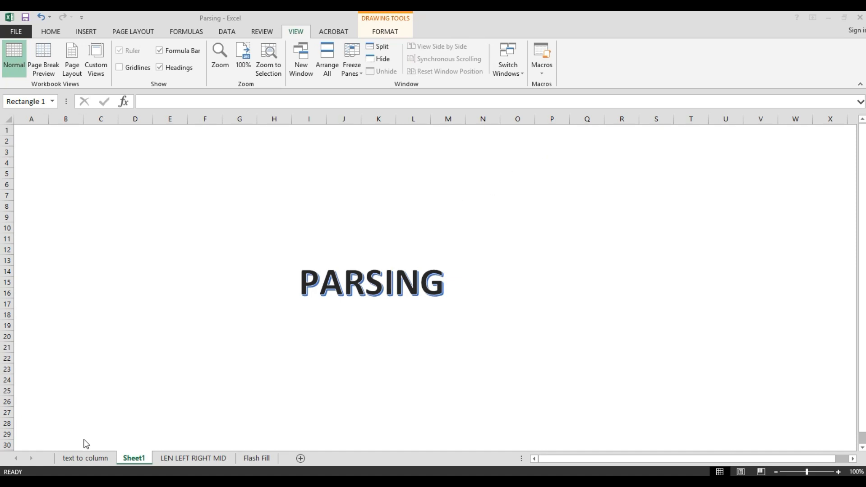
Go to the Flash Fill sheet and widen column B to fit the full names in B5:B10
click(212, 458)
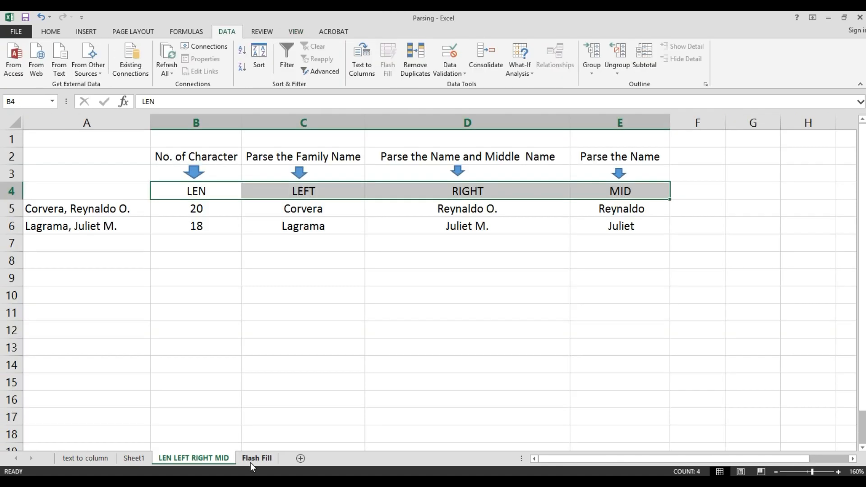
click(251, 459)
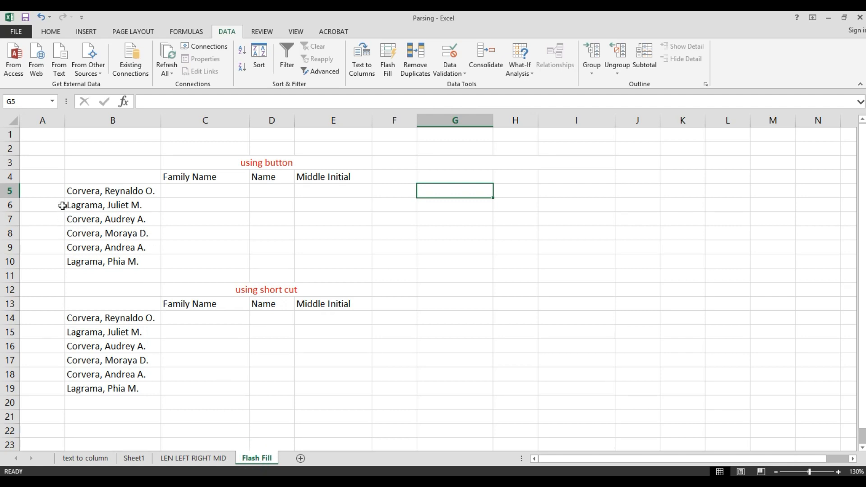
click(93, 191)
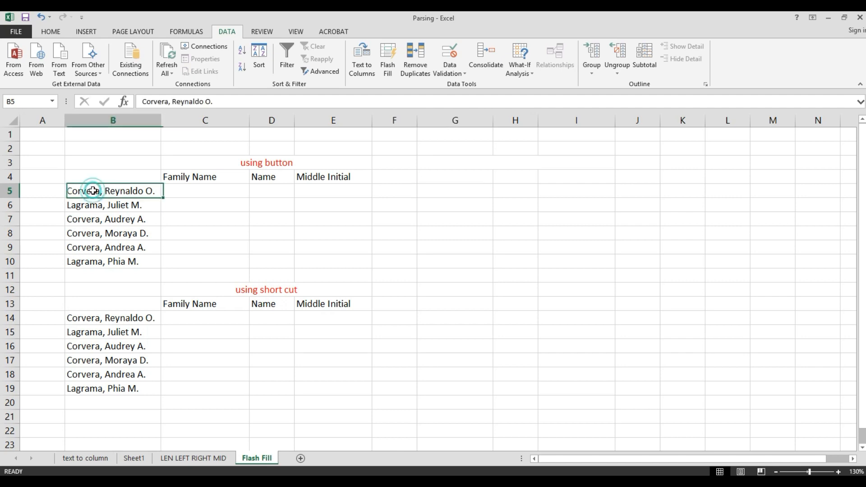
drag(93, 191, 94, 261)
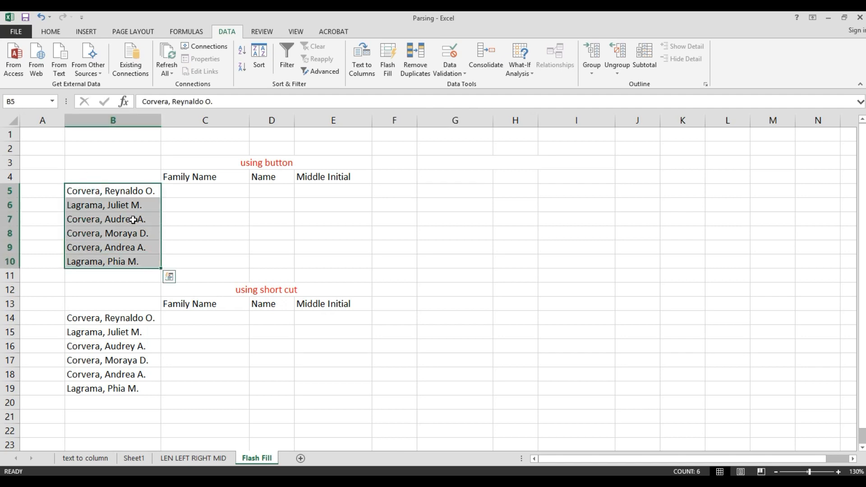
drag(161, 121, 175, 130)
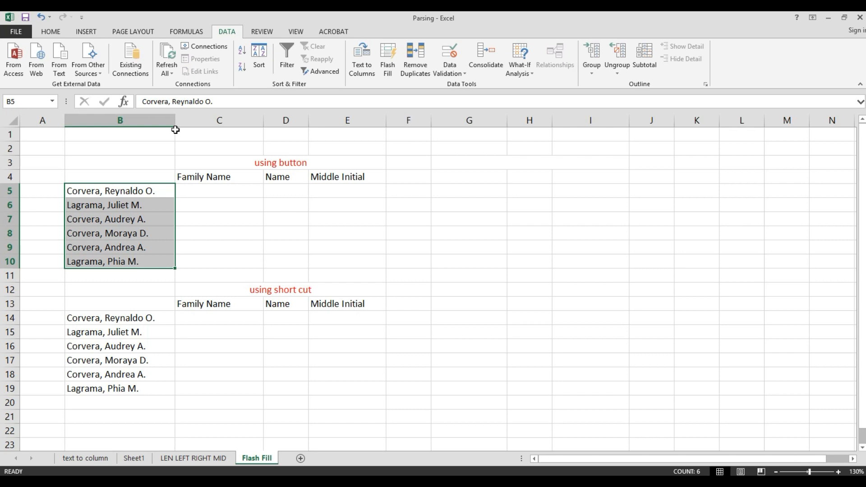
click(50, 33)
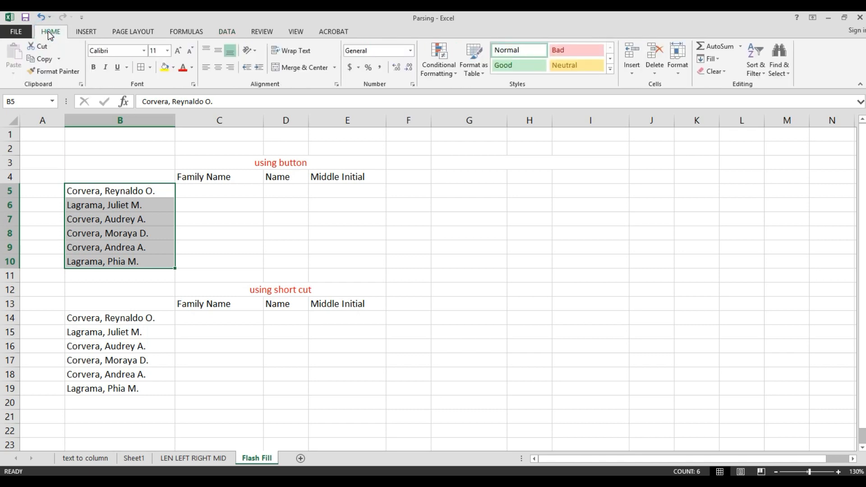
click(226, 33)
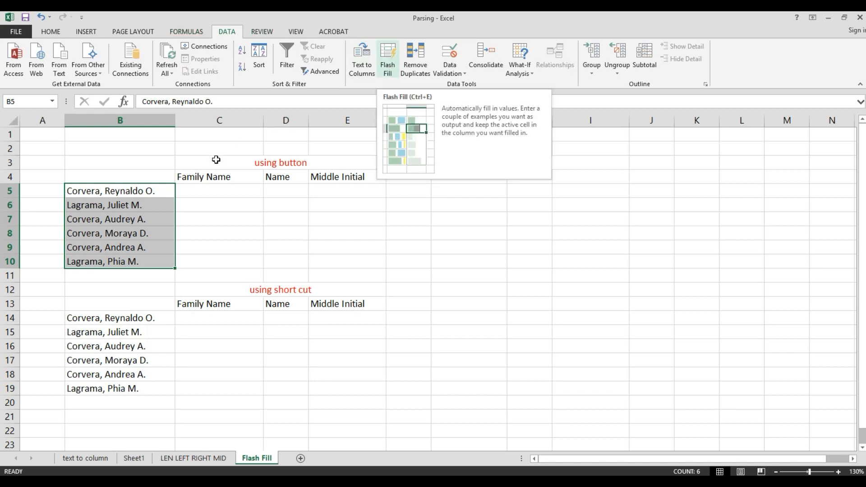
click(201, 187)
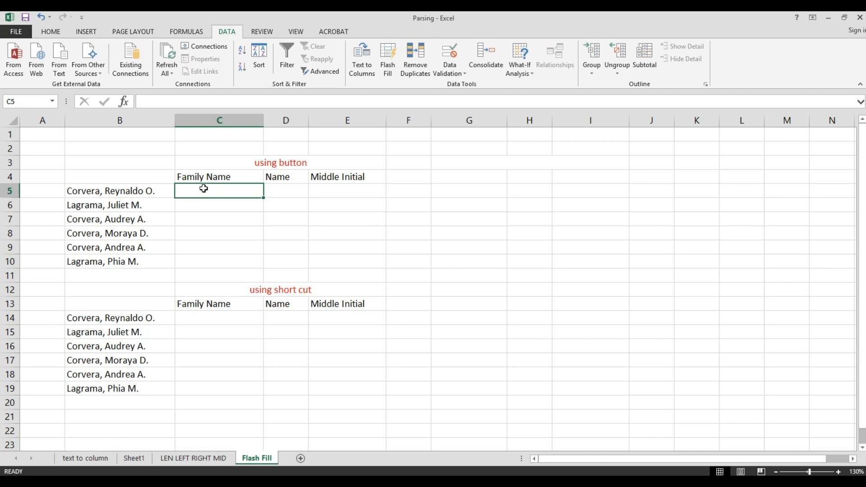
text(C)
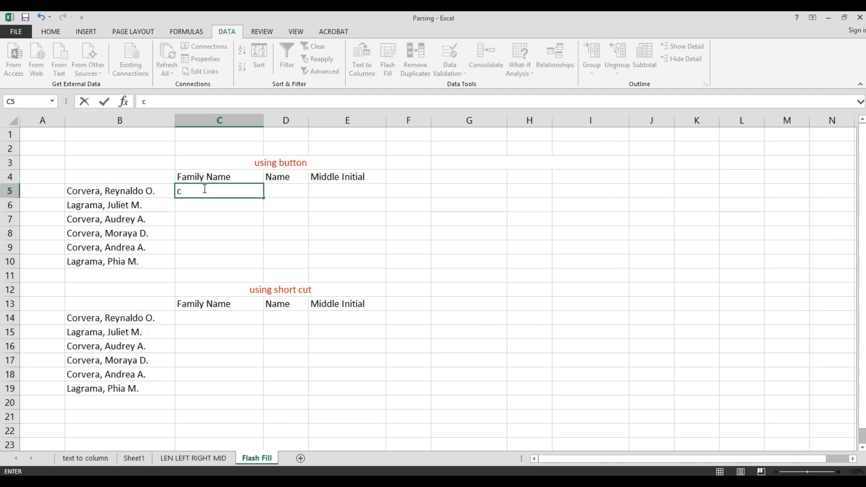
key(BackSpace)
key(Return)
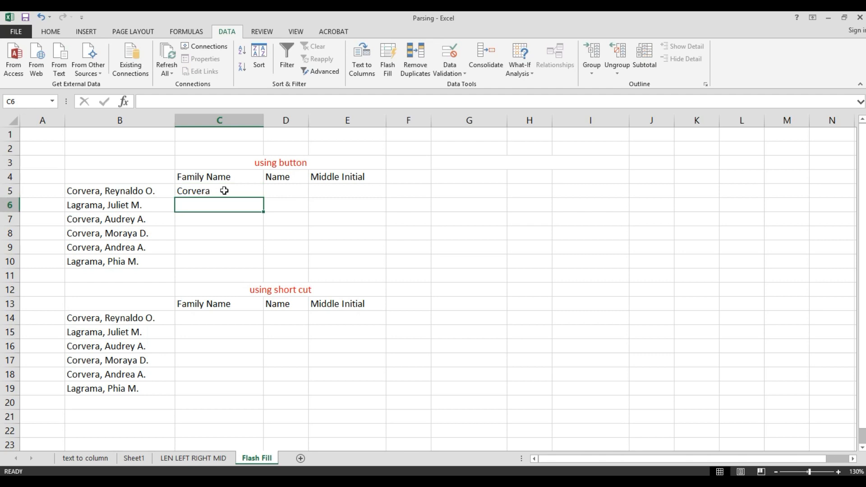
Flash Fill the Family Name cells C5:C10 from the Data ribbon, then undo the fill
click(226, 189)
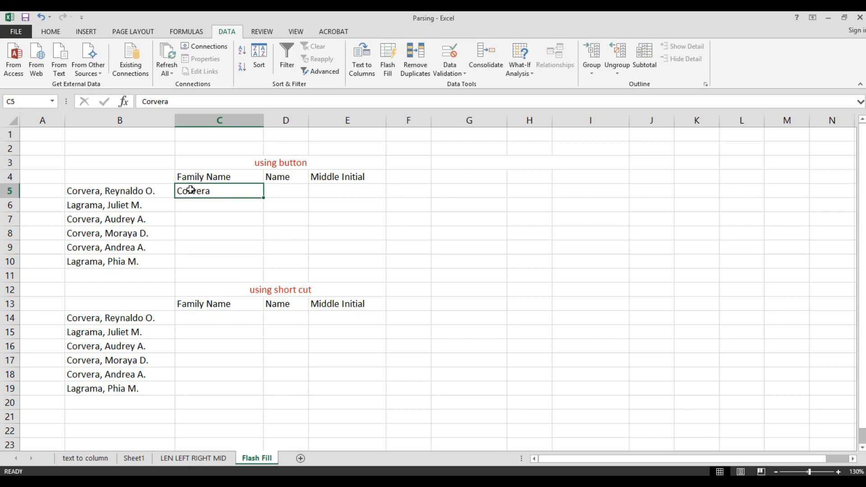
drag(191, 190, 194, 262)
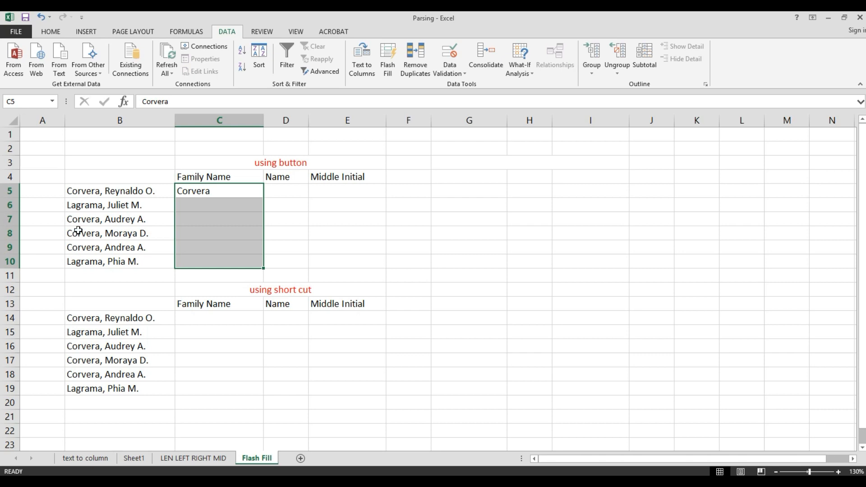
click(387, 67)
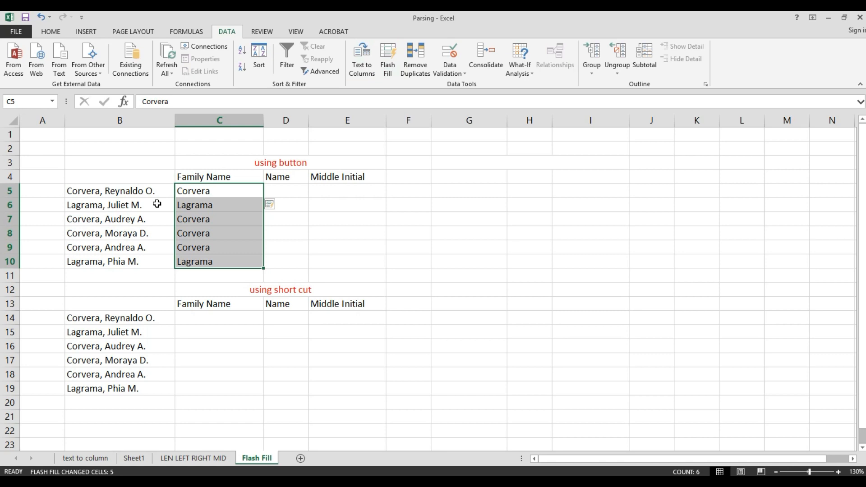
key(ctrl+z)
click(198, 193)
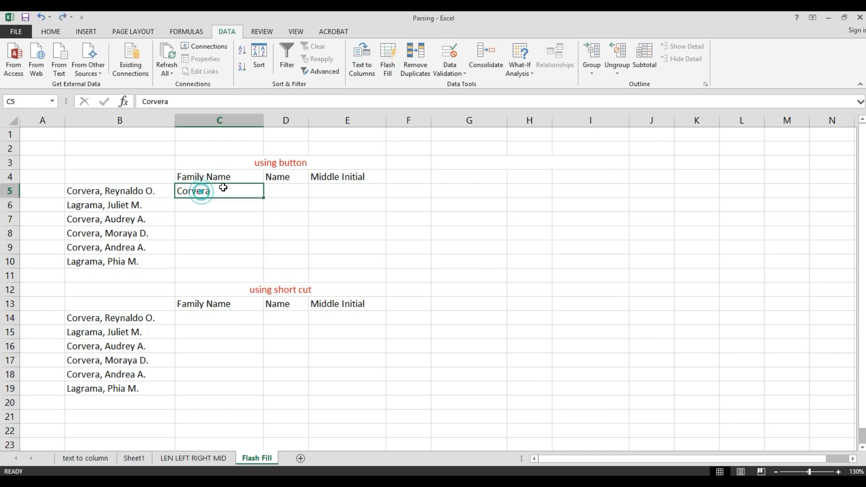
key(Delete)
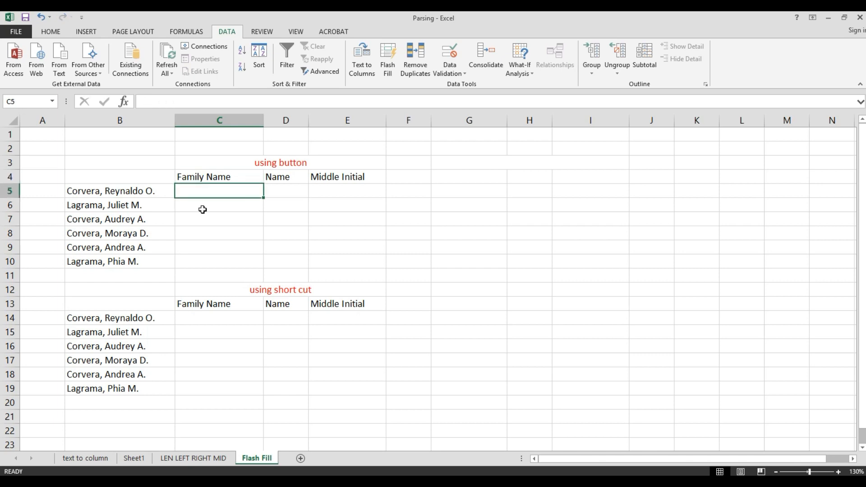
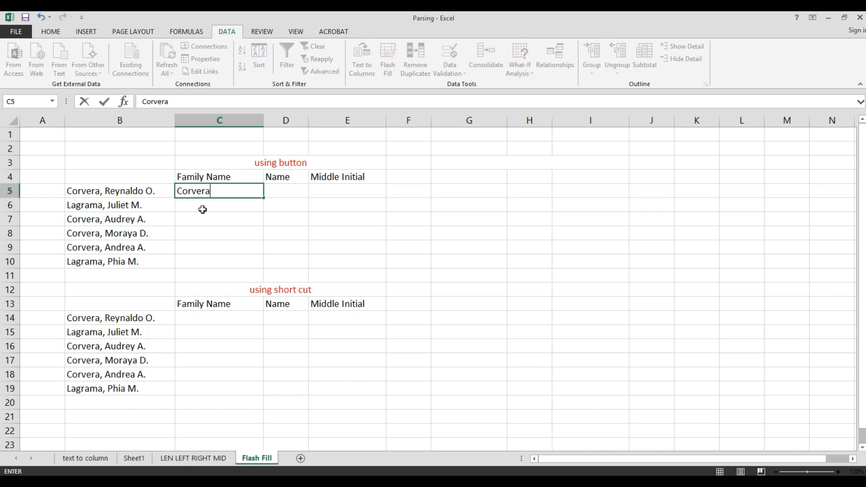
key(Return)
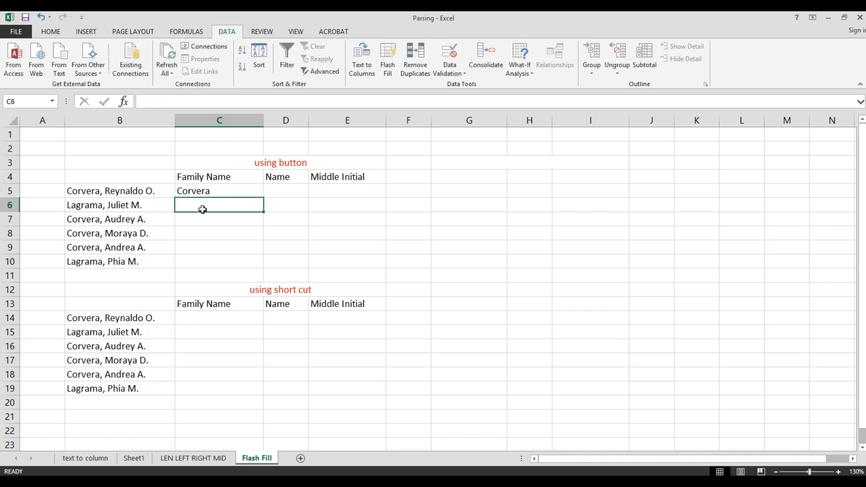
drag(196, 188, 199, 259)
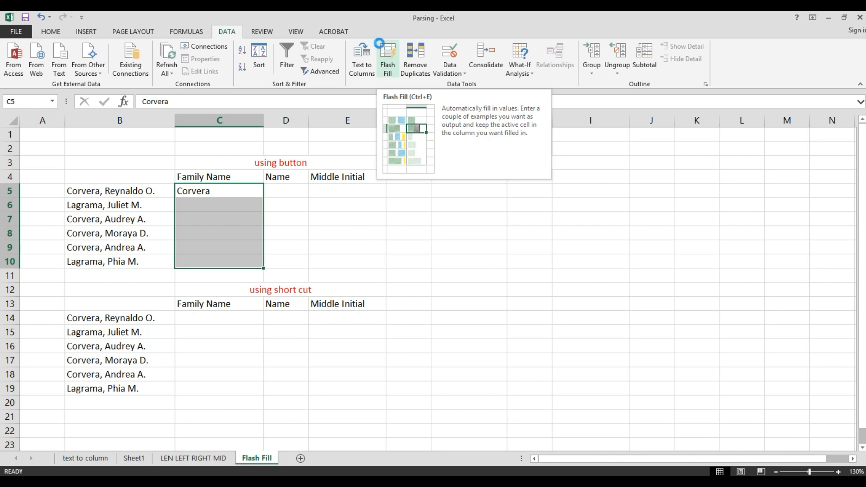
click(387, 67)
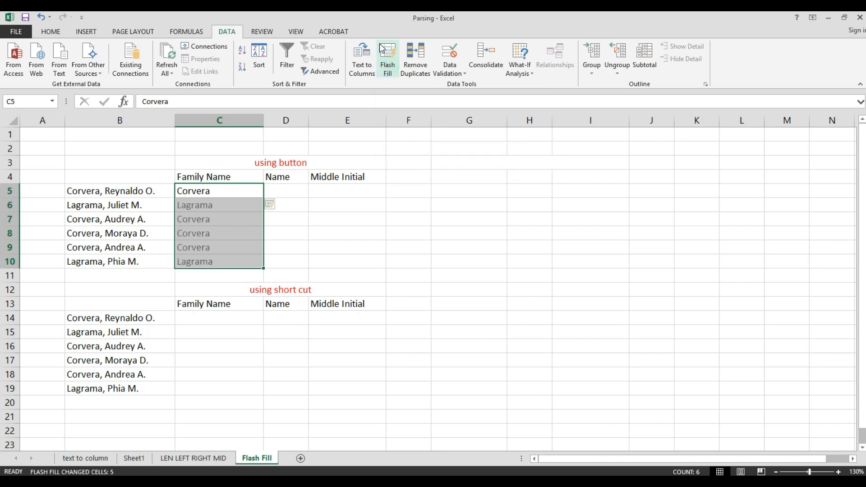
click(304, 193)
drag(308, 120, 355, 127)
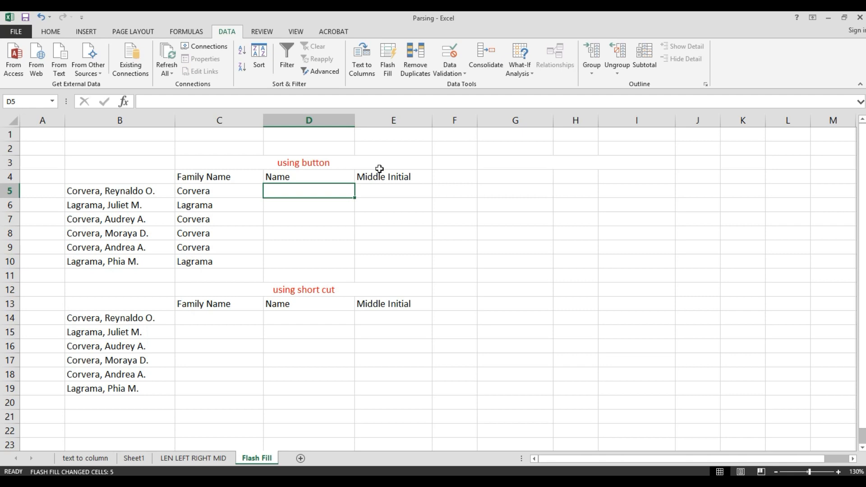
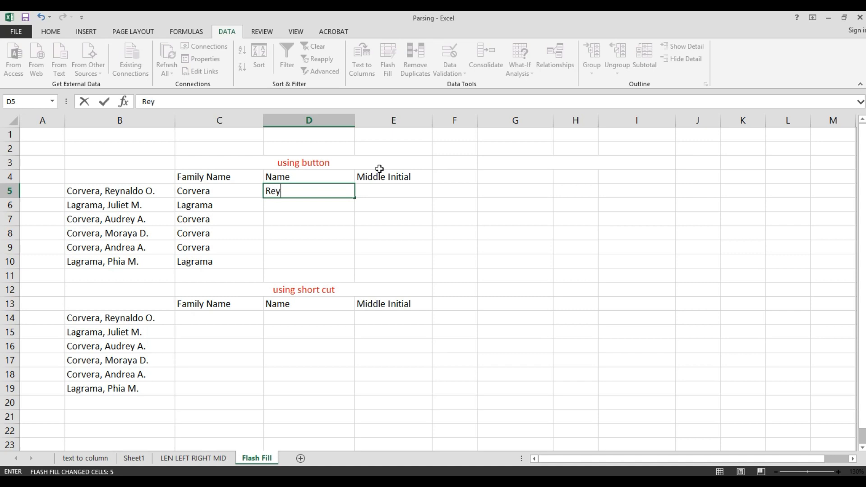
key(Return)
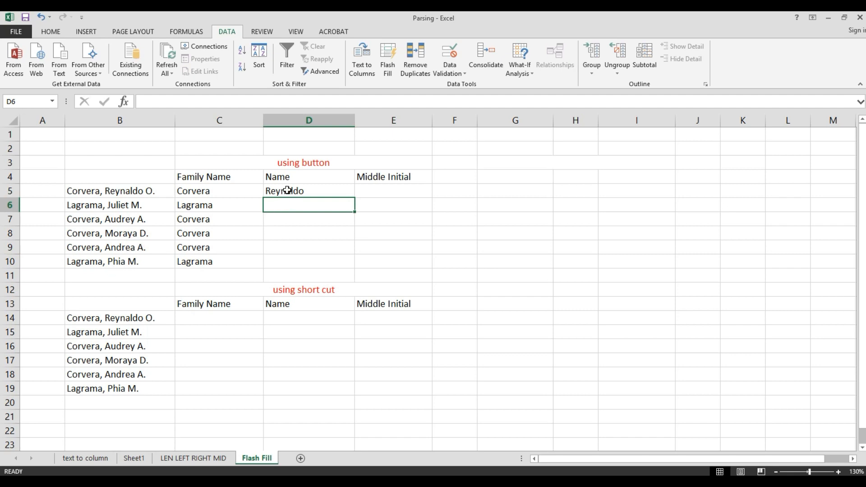
drag(286, 191, 285, 261)
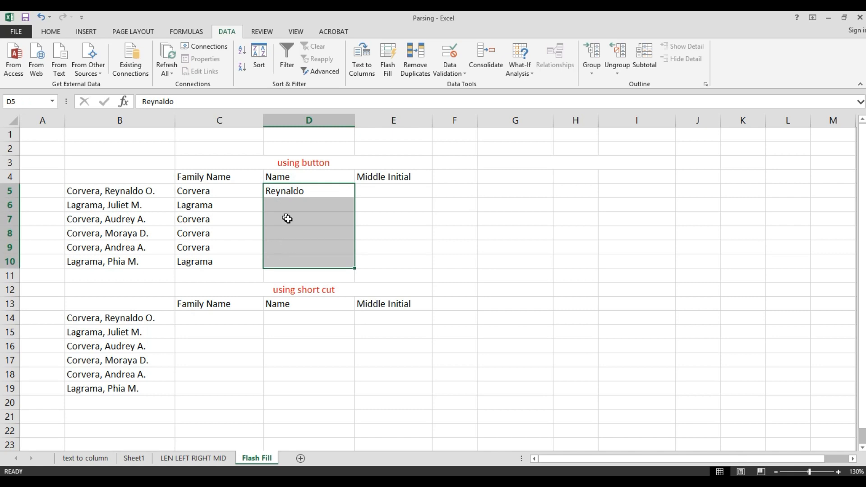
click(388, 57)
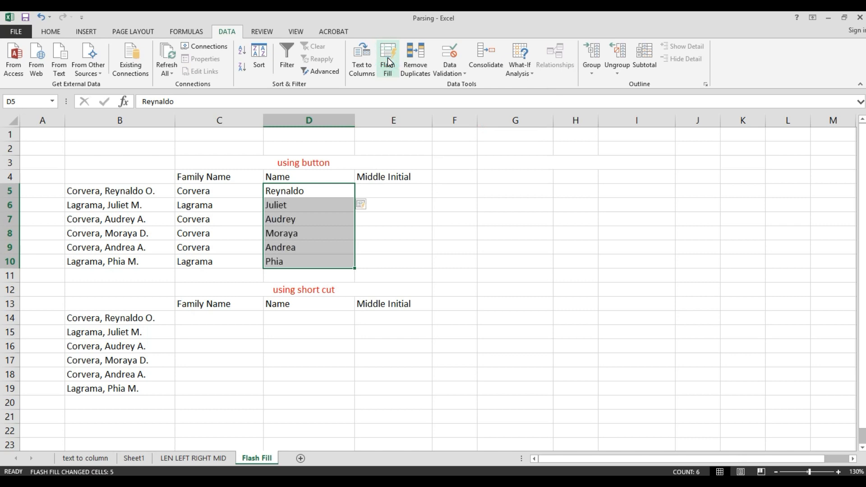
click(305, 215)
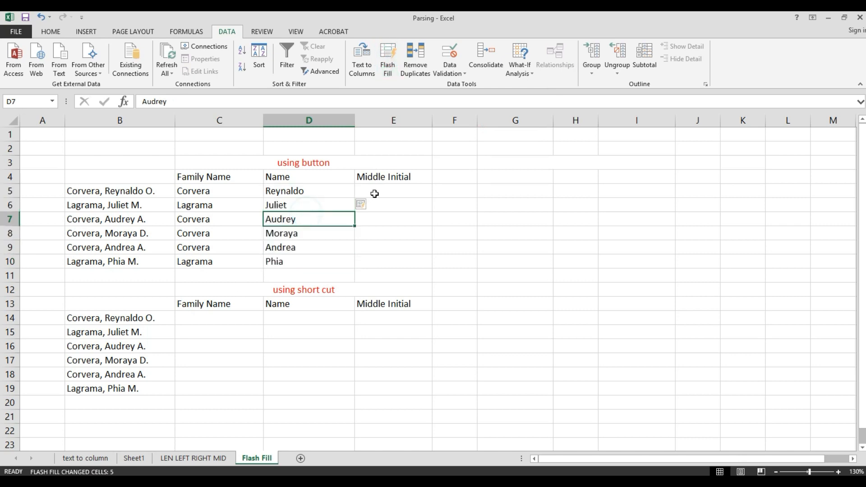
click(376, 193)
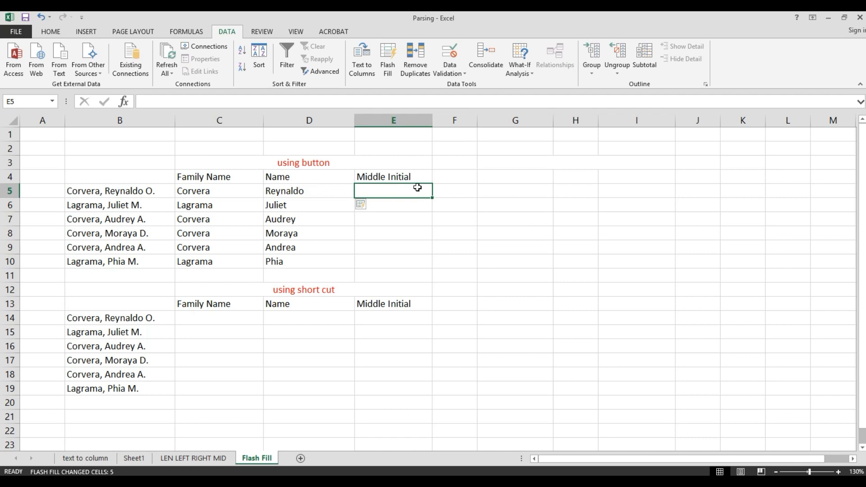
Enter 'O.' in E5 and Flash Fill initials O., M., A., D., A., M. through E10
text(O.)
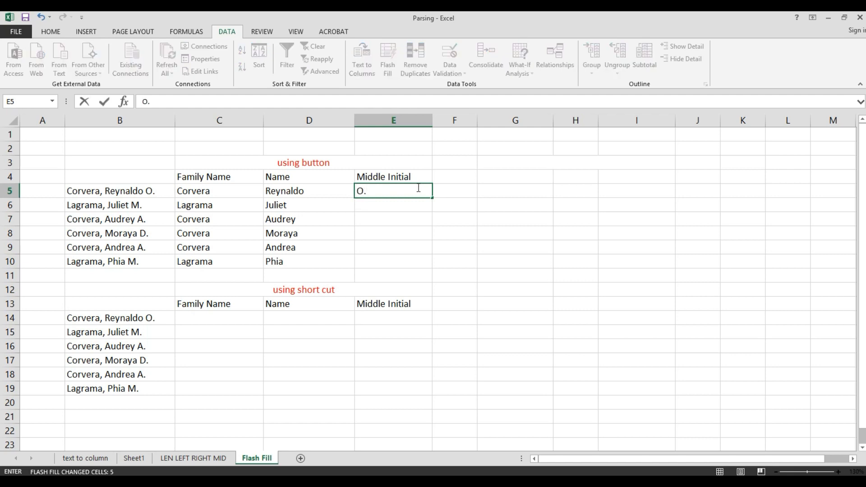
key(Return)
click(417, 187)
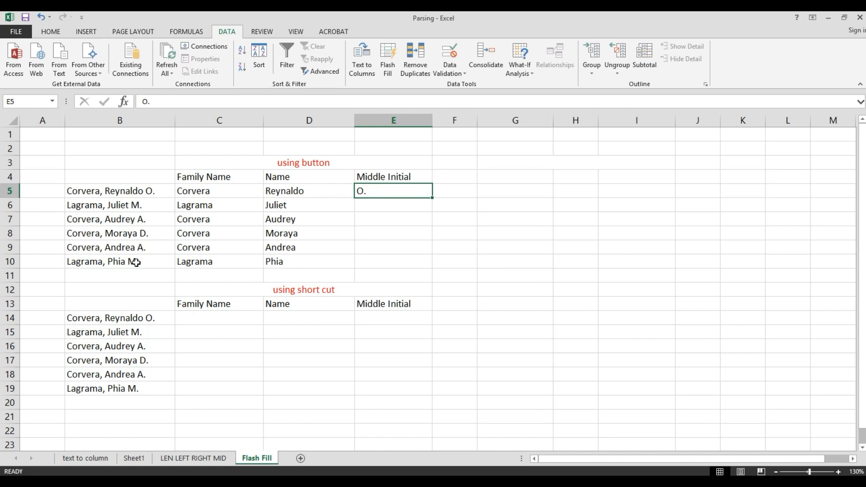
click(374, 207)
click(367, 189)
drag(367, 189, 369, 253)
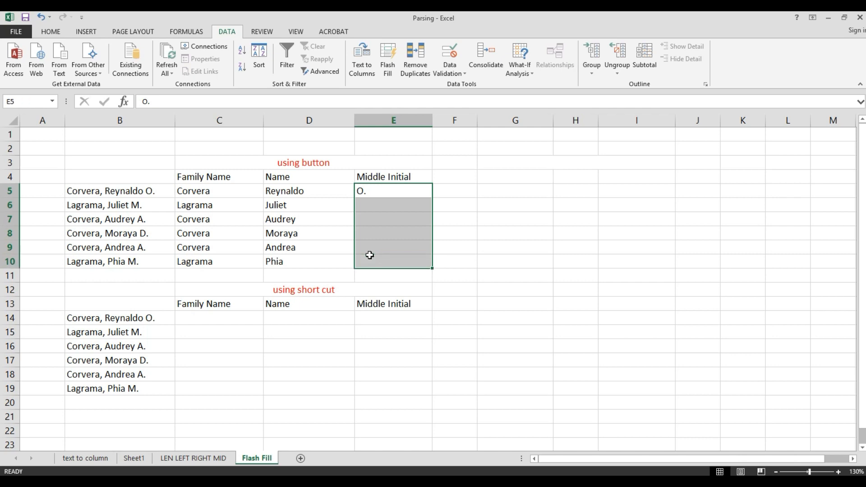
click(387, 65)
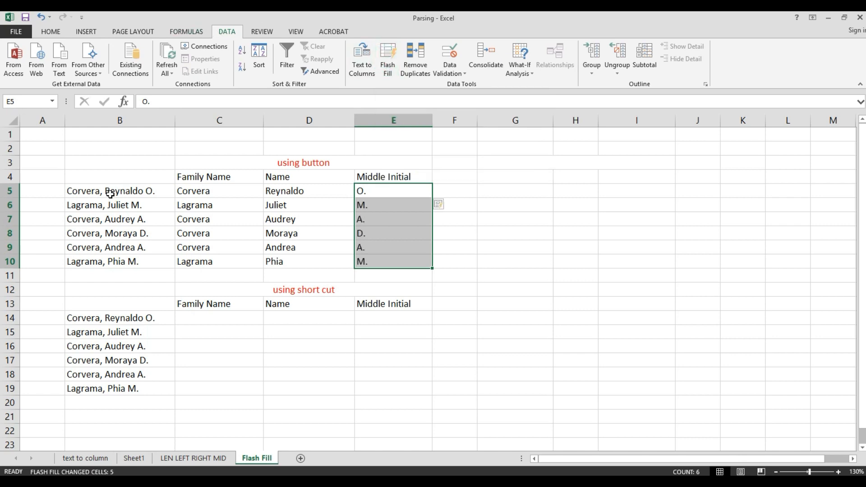
drag(111, 193, 102, 258)
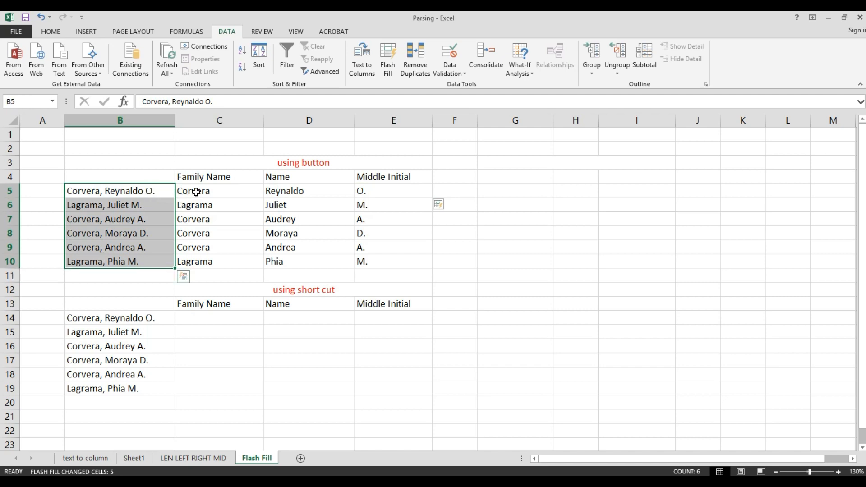
Select the filled Family Name, Name and Middle Initial columns to review the results
drag(193, 195, 391, 256)
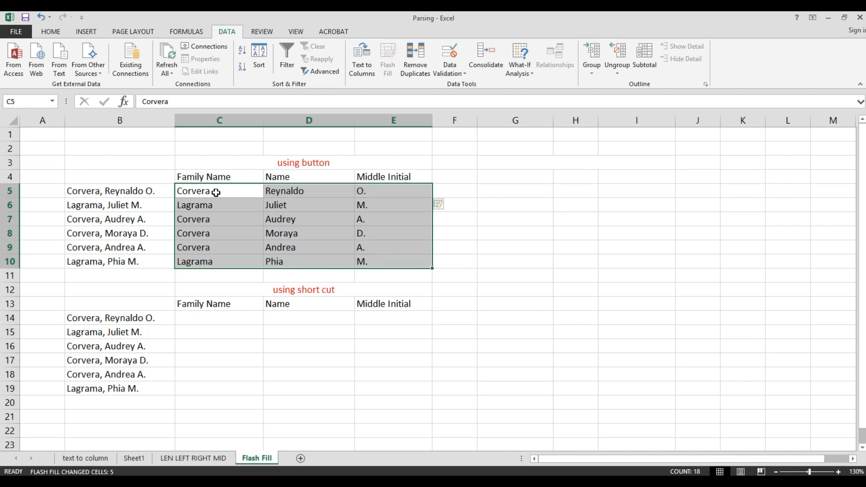
drag(222, 192, 346, 264)
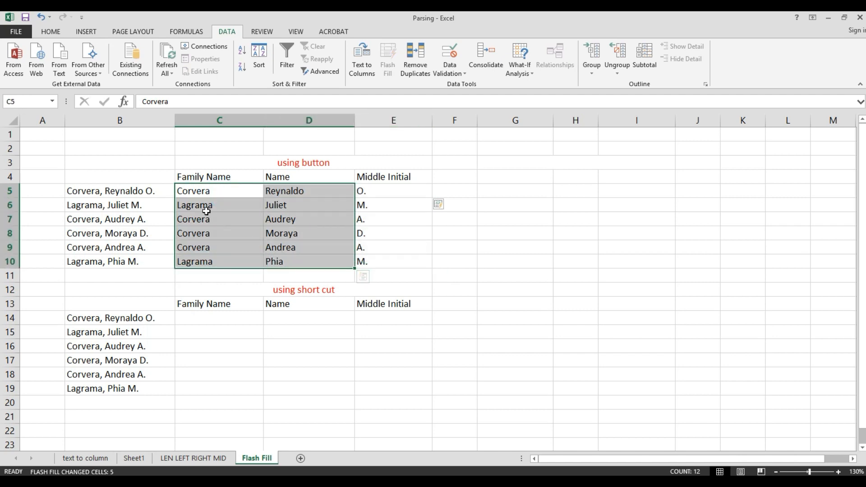
click(193, 192)
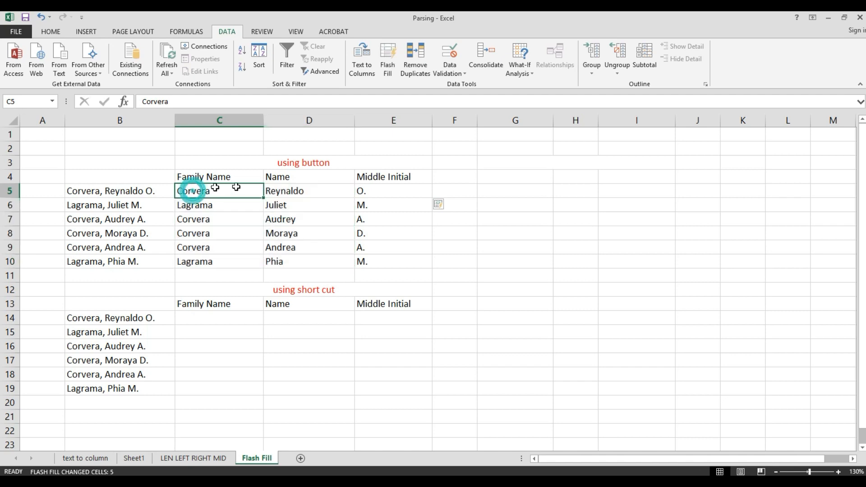
click(286, 191)
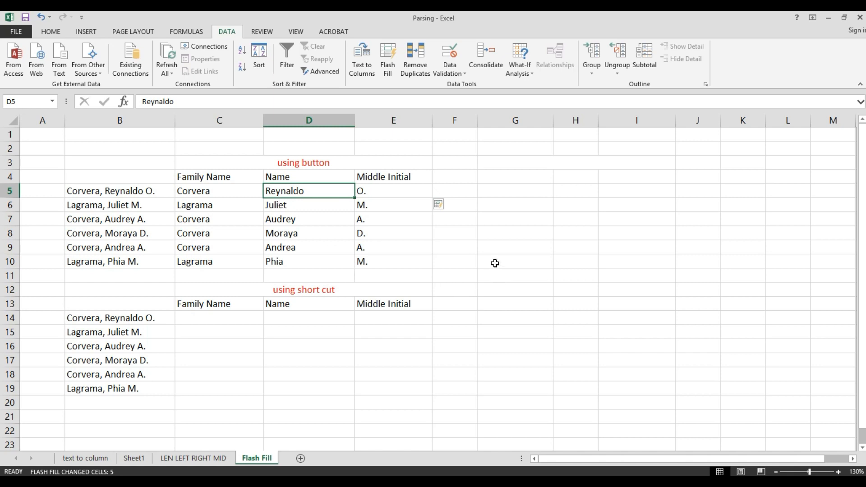
Give the merged 'using short cut' heading in C12 a yellow fill
click(281, 290)
click(56, 31)
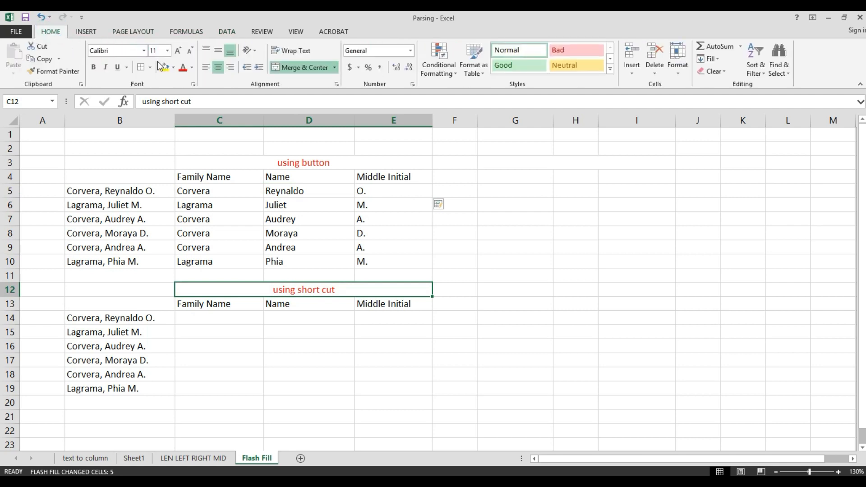
click(165, 68)
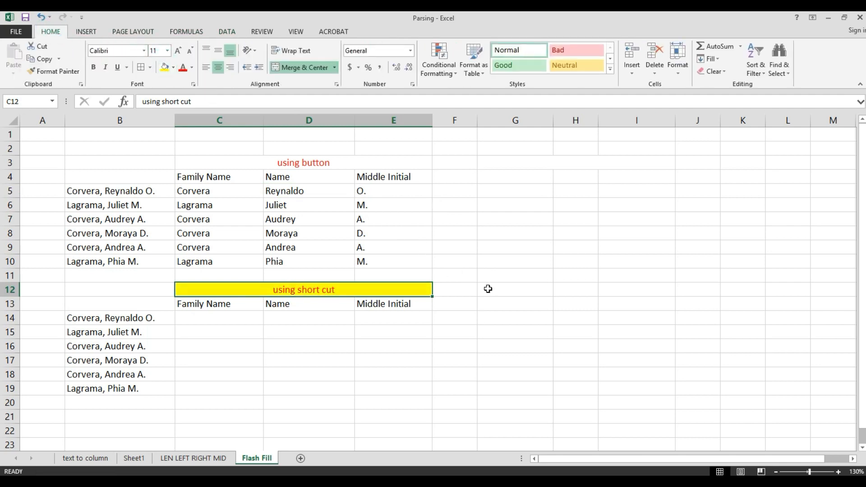
click(502, 292)
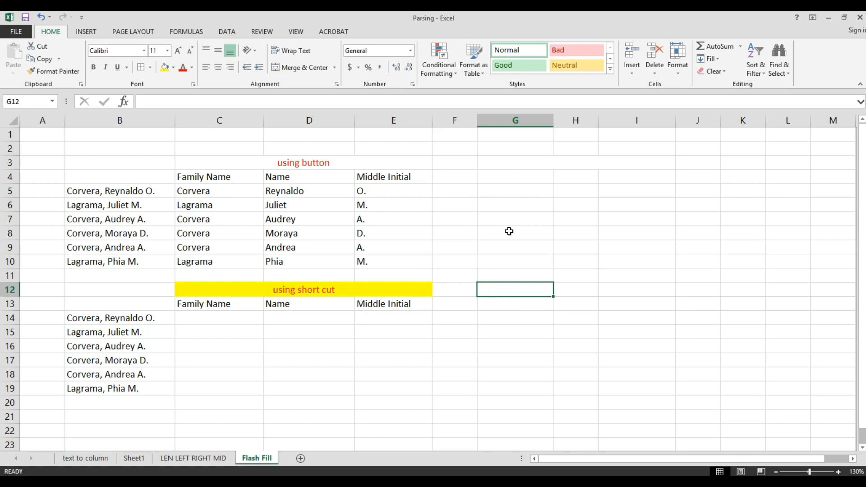
Type the note 'ctrl E' in G12 and make its text red
text(c)
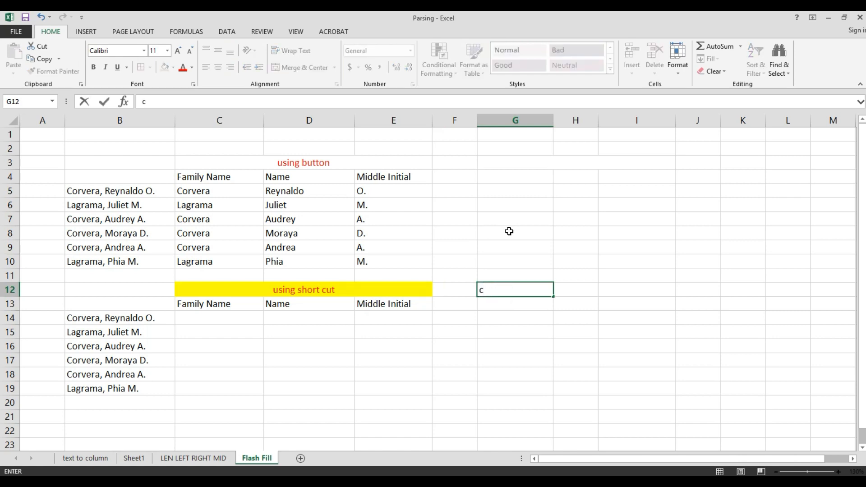
text(trl E)
key(Return)
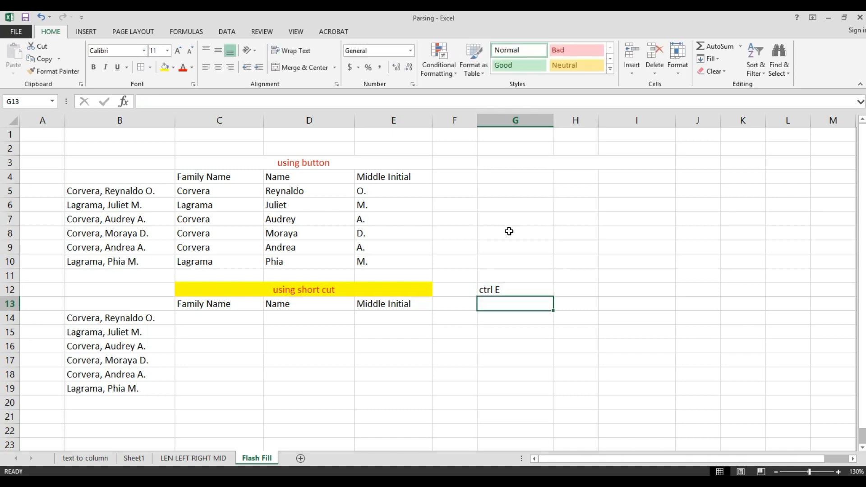
key(Up)
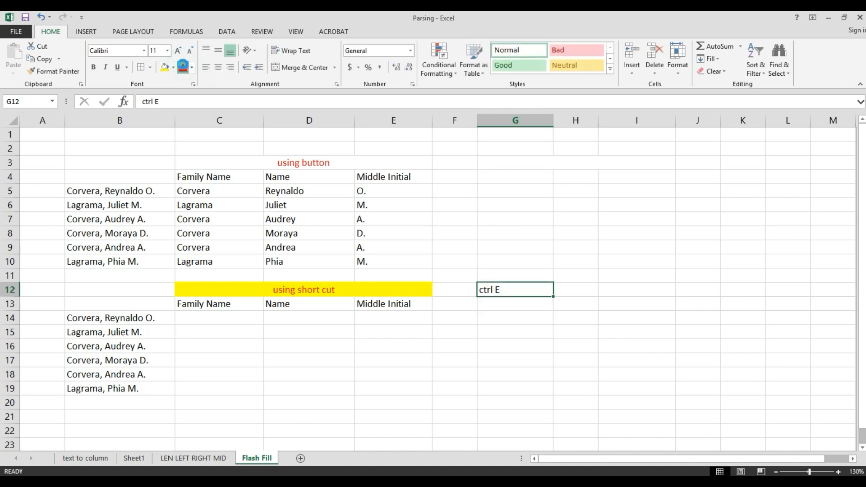
click(182, 67)
click(221, 317)
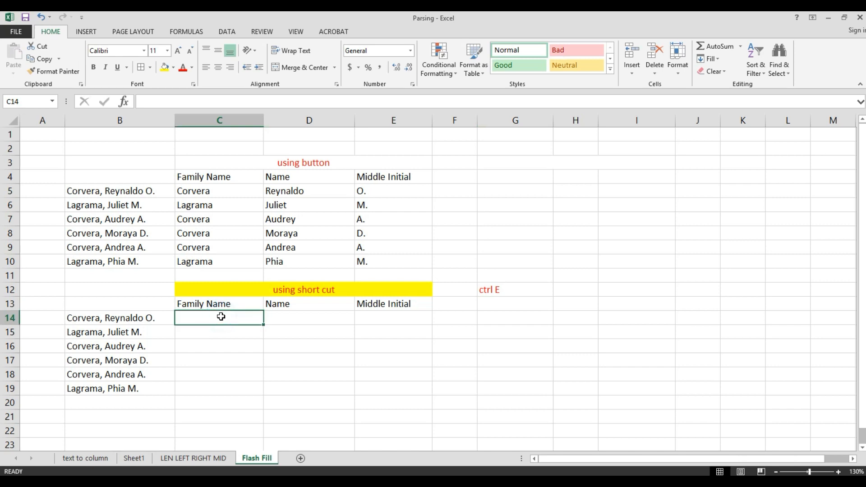
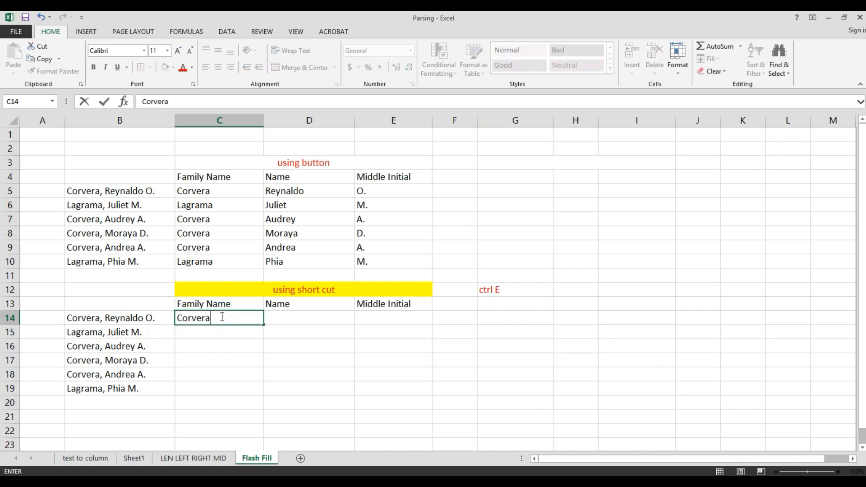
key(Return)
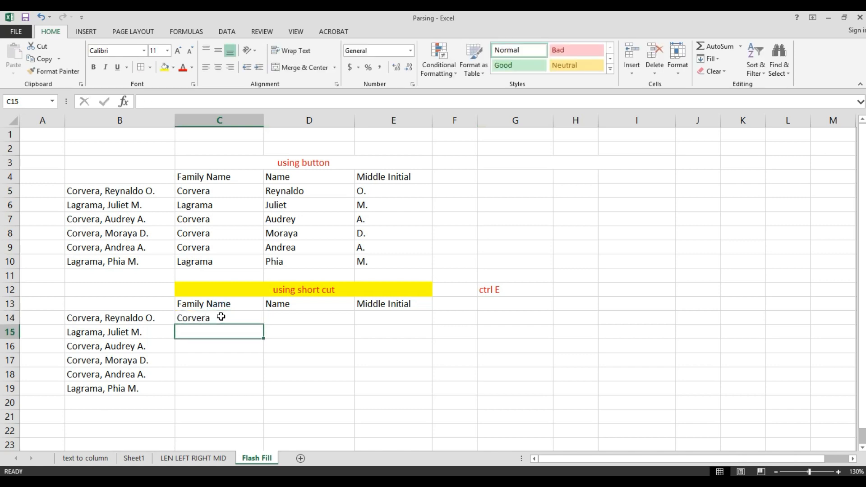
drag(221, 317, 225, 385)
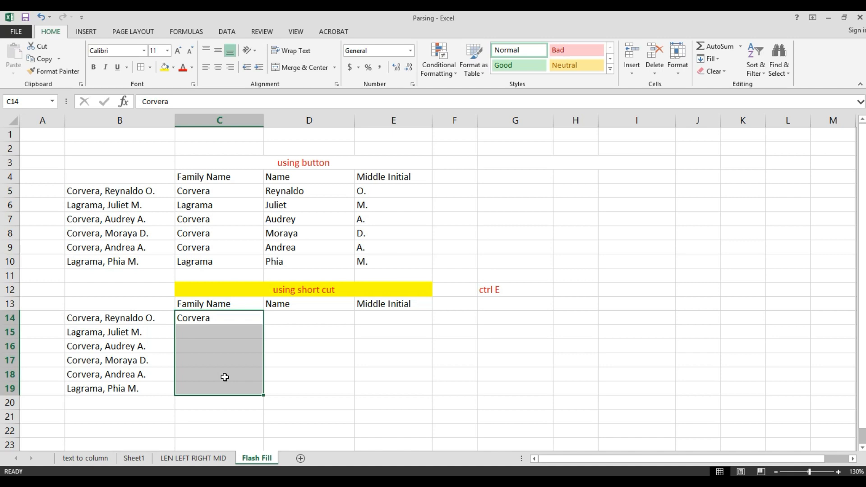
key(ctrl+e)
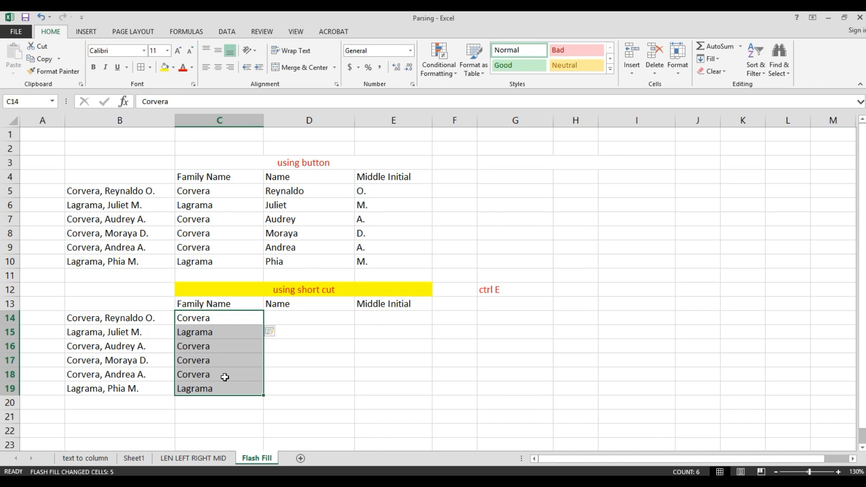
click(310, 320)
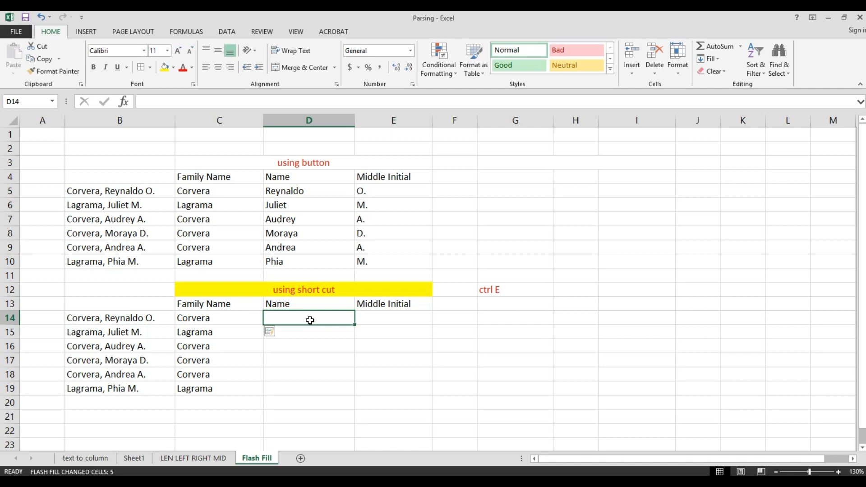
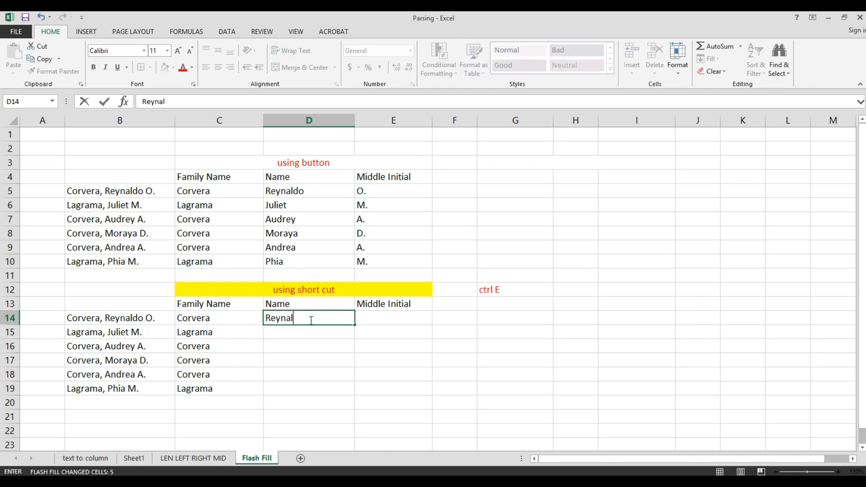
key(Return)
drag(316, 320, 313, 389)
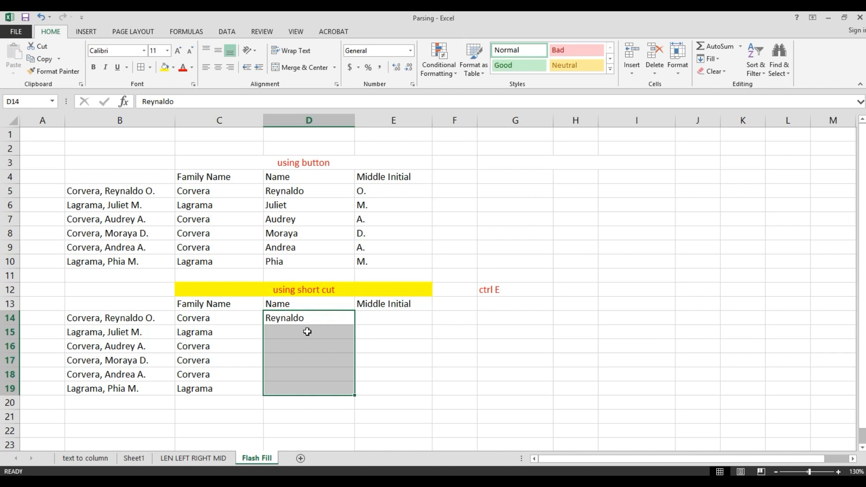
key(ctrl+e)
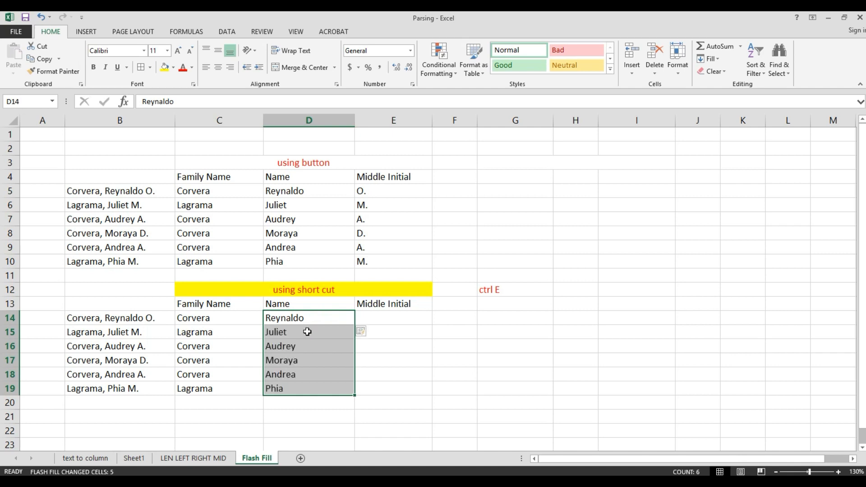
click(368, 321)
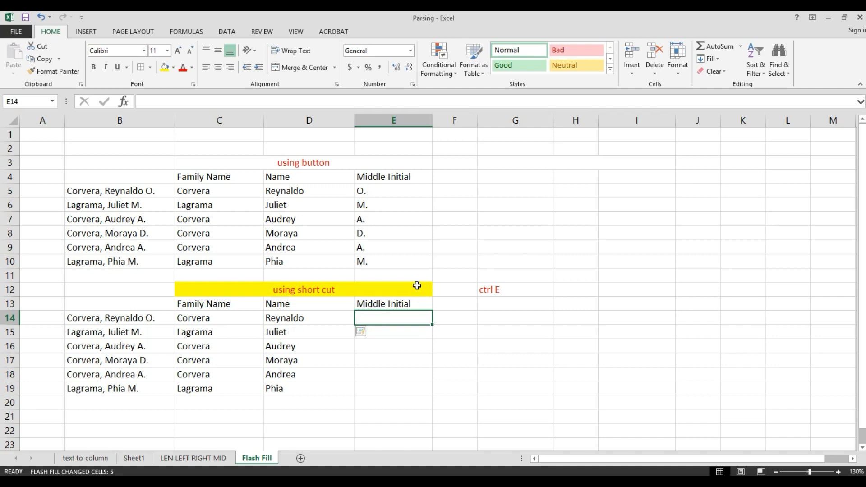
Enter 'O.' in E14 and Ctrl+E Flash Fill initials O., M., A., D., A., M. through E19
text(O)
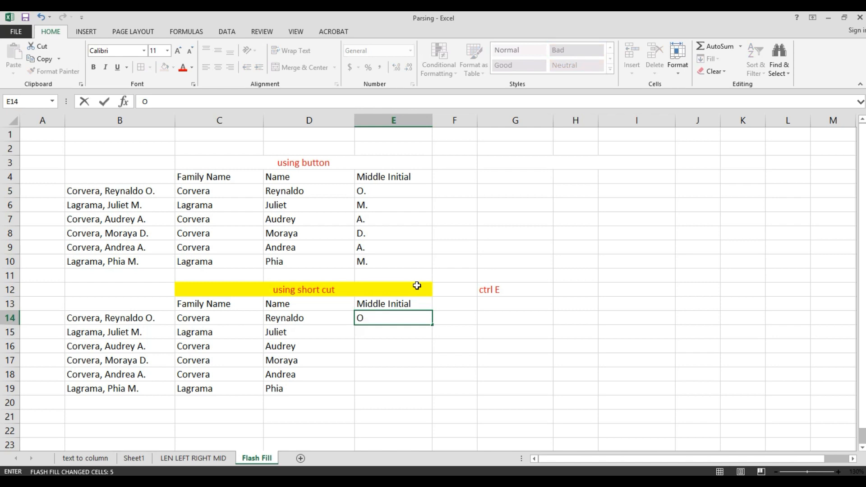
text(.)
key(Return)
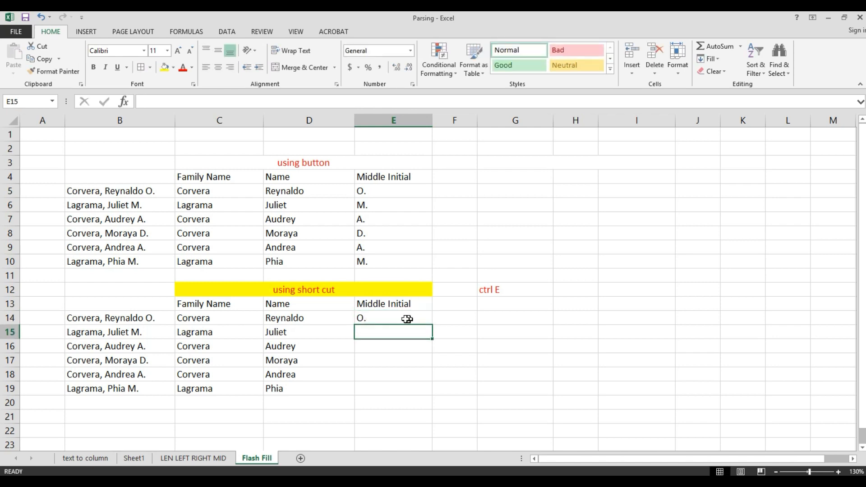
drag(402, 318, 377, 387)
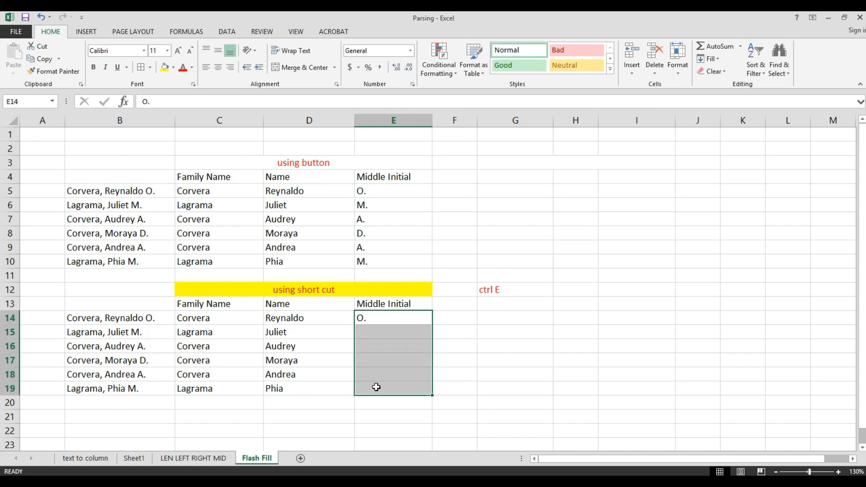
key(ctrl+e)
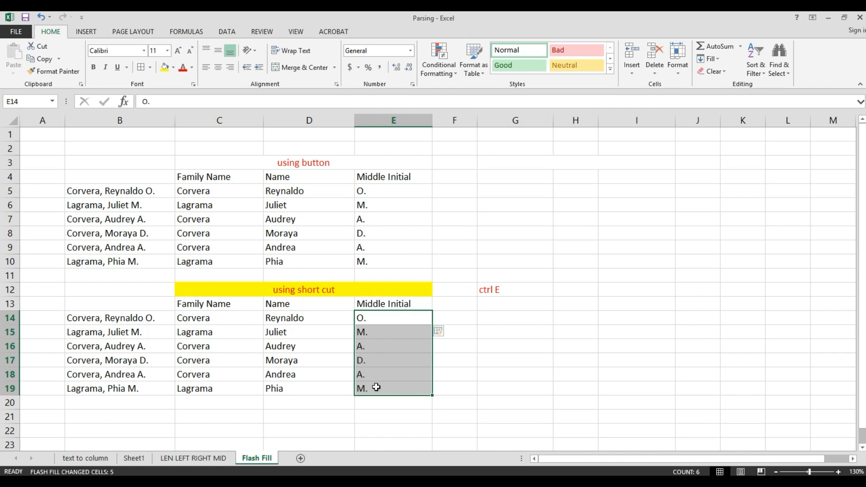
key(Return)
click(359, 344)
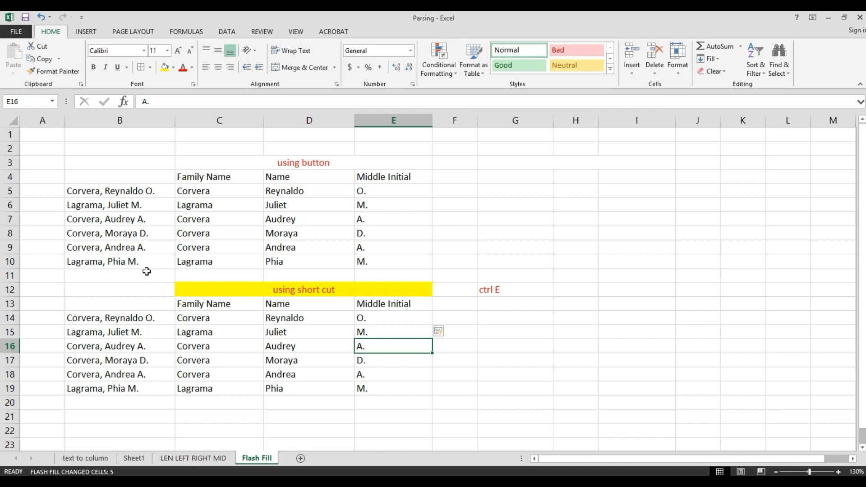
Switch to the 'text to column' sheet, review the split-number ranges, and narrow column C
click(94, 459)
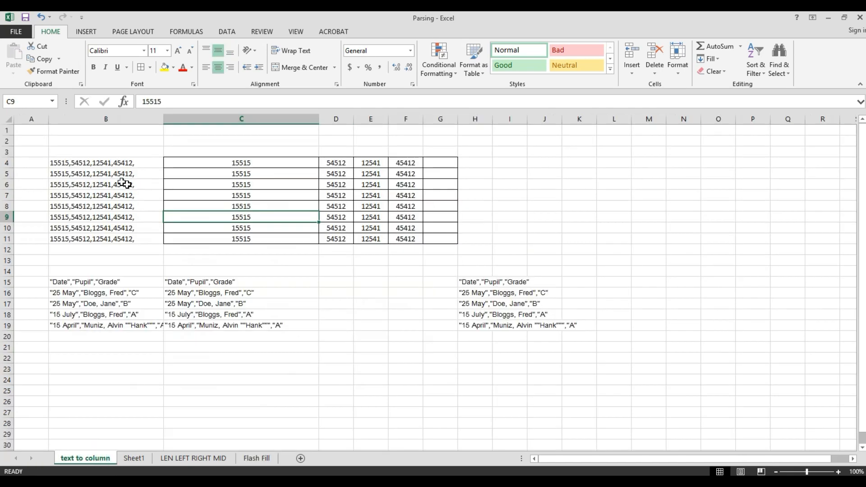
drag(82, 168, 294, 226)
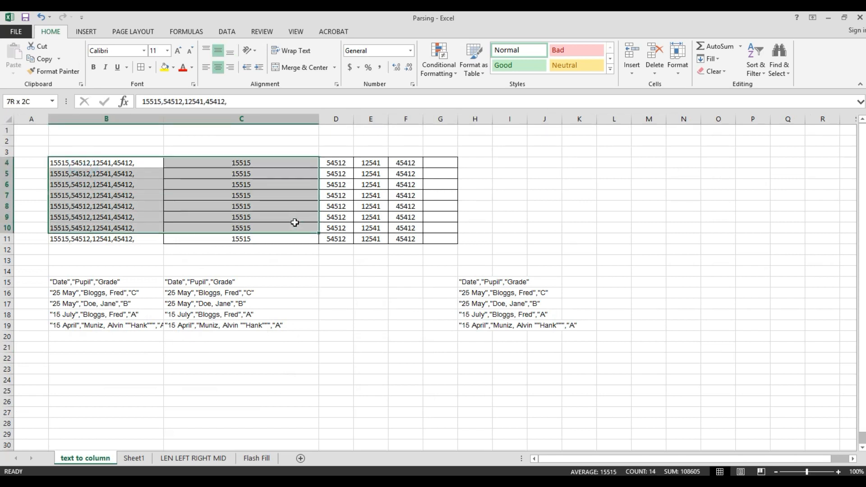
click(226, 32)
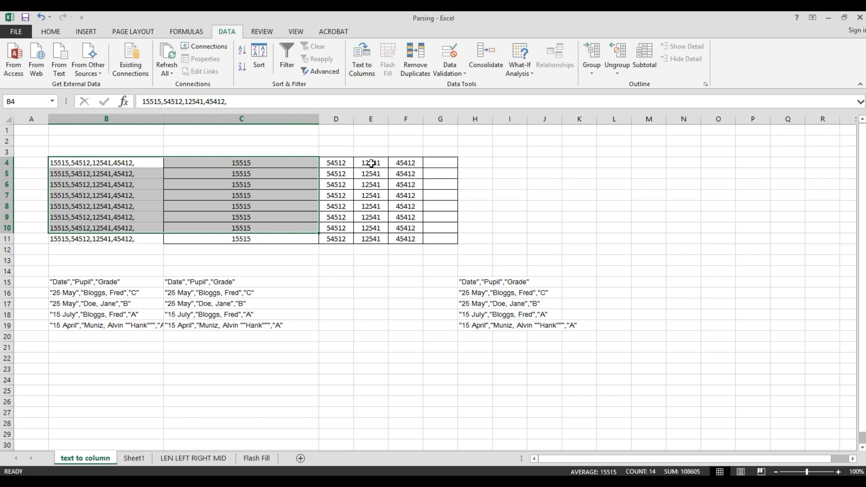
drag(342, 161, 425, 236)
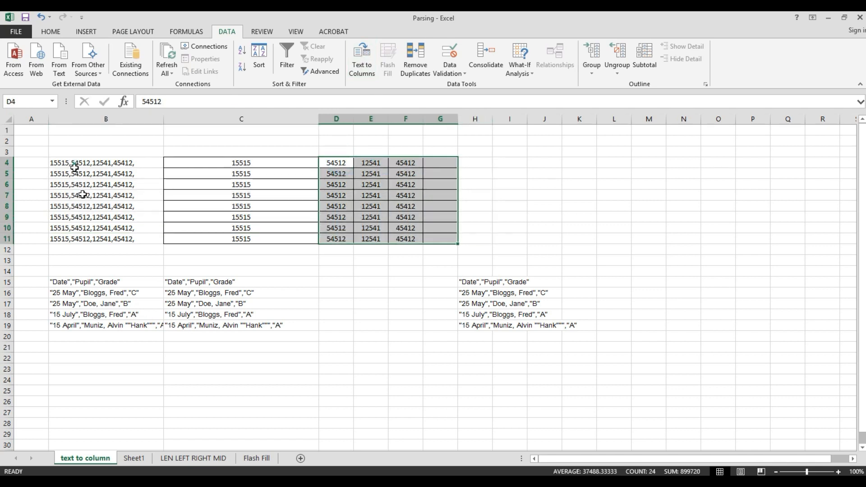
drag(74, 164, 98, 238)
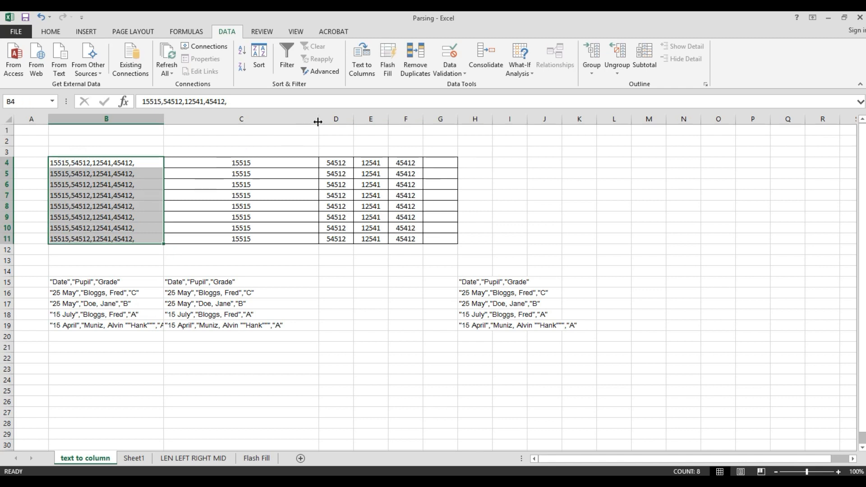
drag(319, 121, 241, 120)
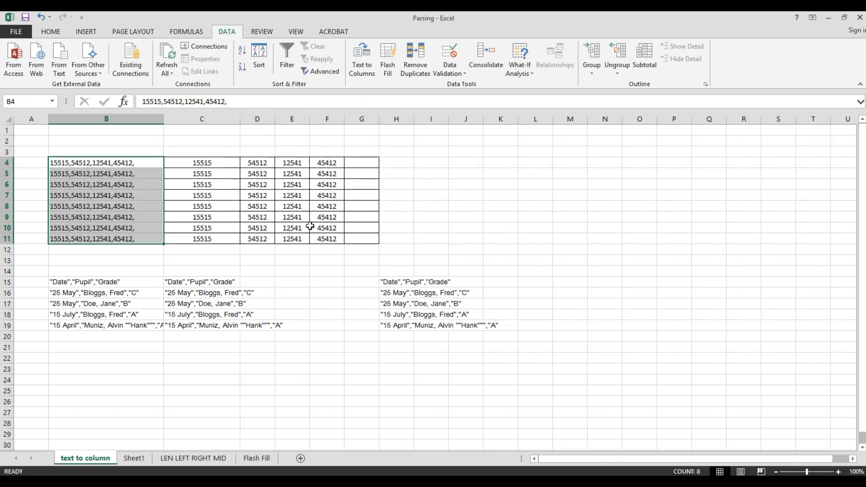
Review the full names in A5:A6, the parsed family names in C5:C6, and the LEN, LEFT and RIGHT headers, then return to Flash Fill
click(183, 458)
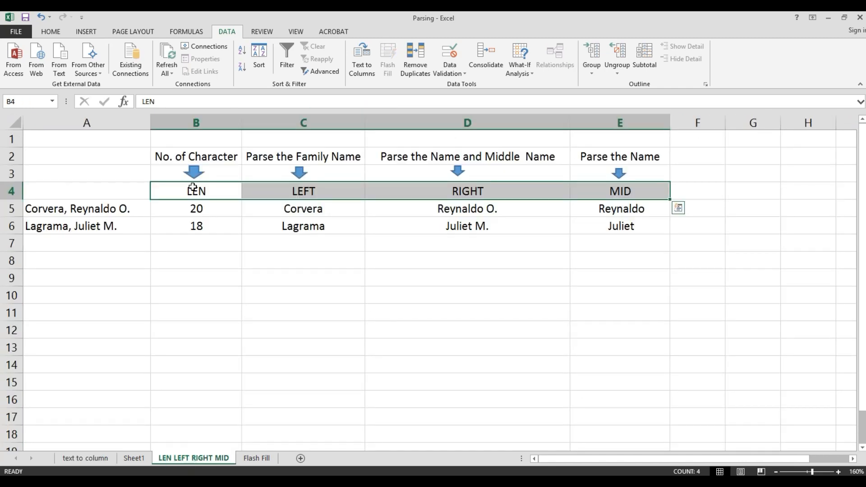
click(110, 207)
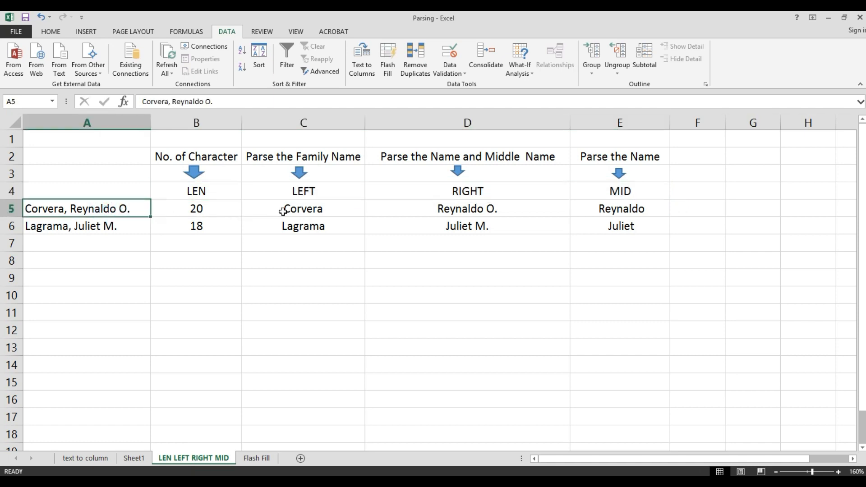
drag(283, 211, 294, 226)
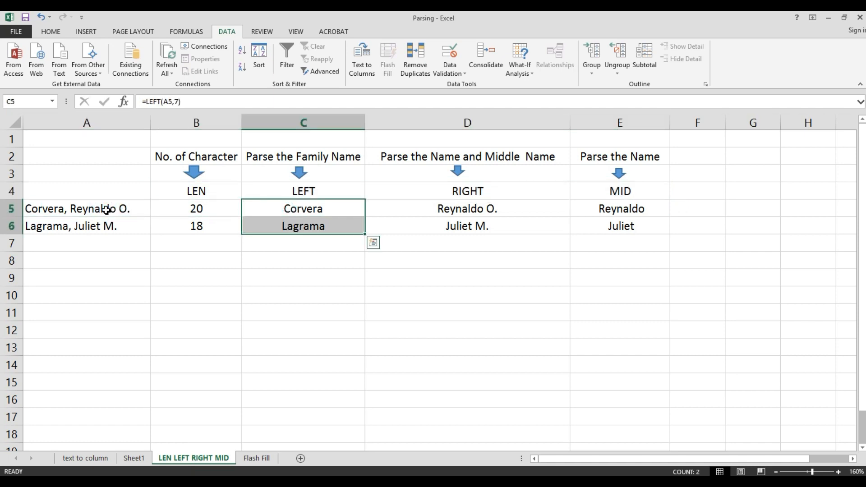
mouse_move(107, 209)
mouse_down()
mouse_move(97, 205)
mouse_move(102, 225)
mouse_up()
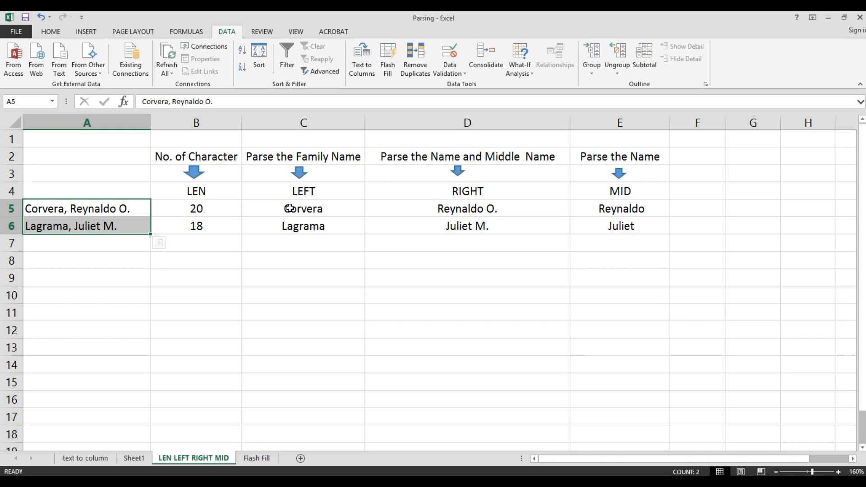
click(318, 196)
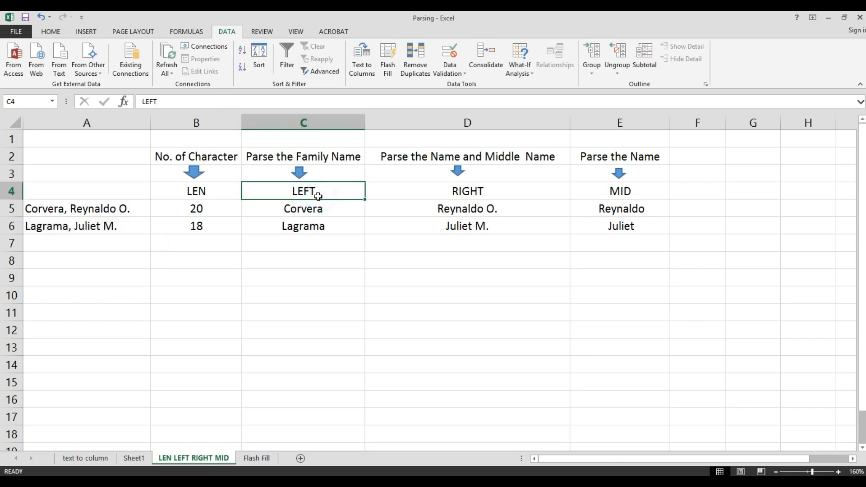
click(487, 192)
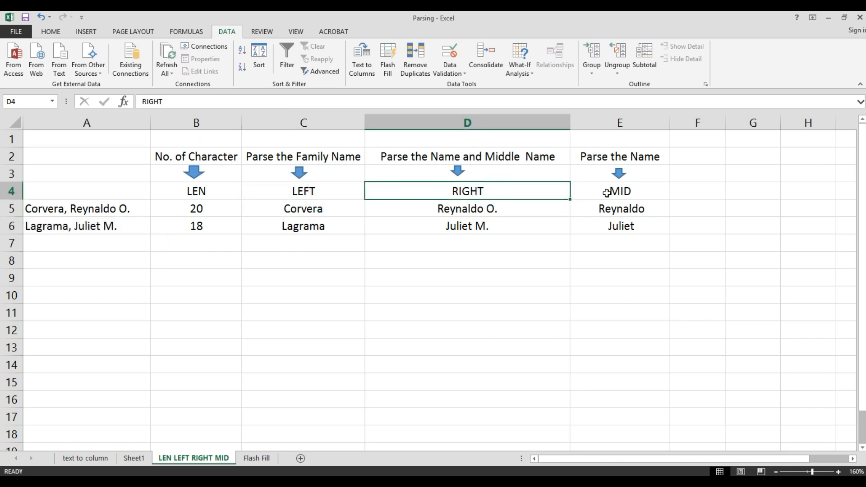
click(204, 192)
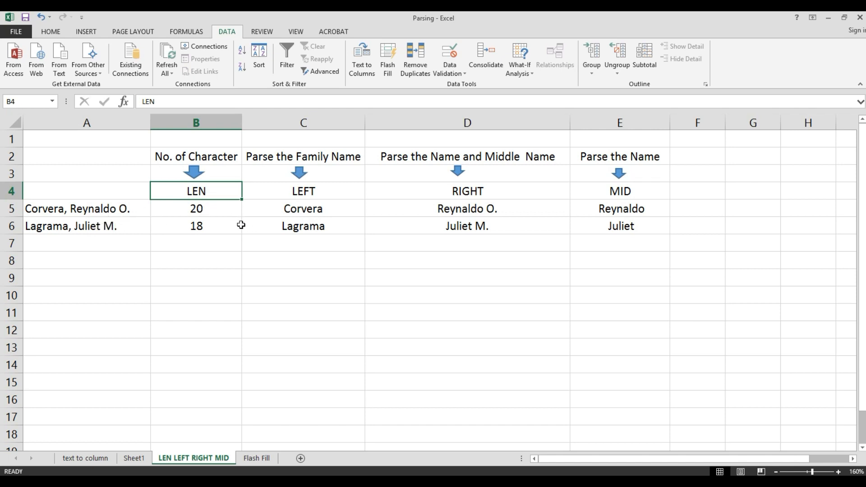
click(256, 457)
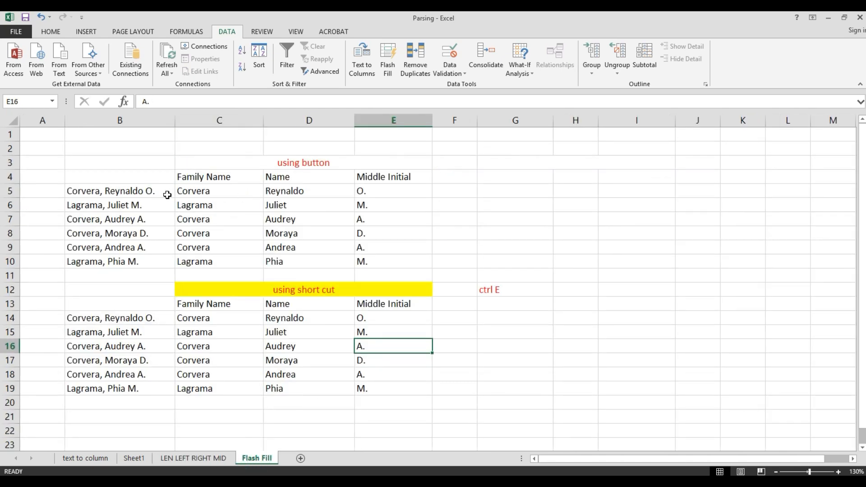
click(104, 190)
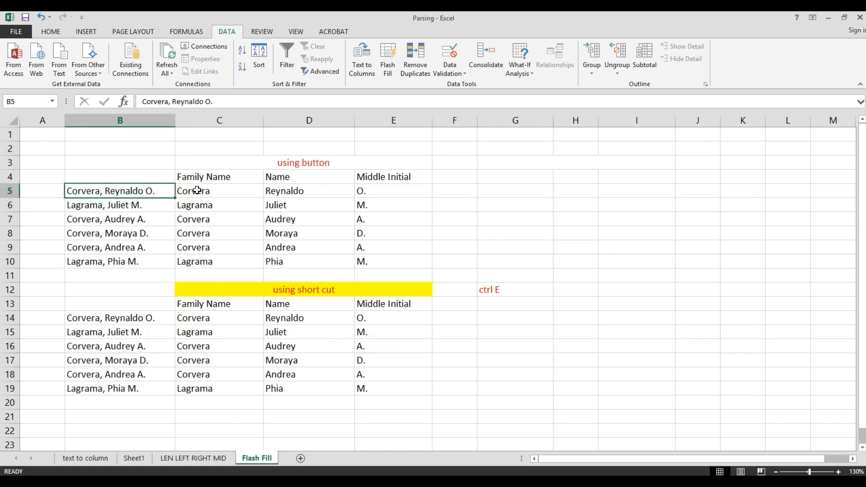
drag(198, 190, 354, 264)
click(218, 219)
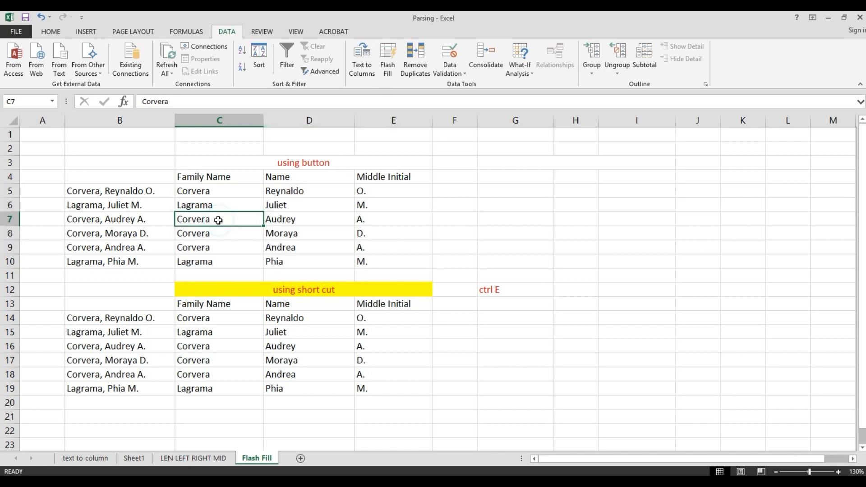
click(282, 161)
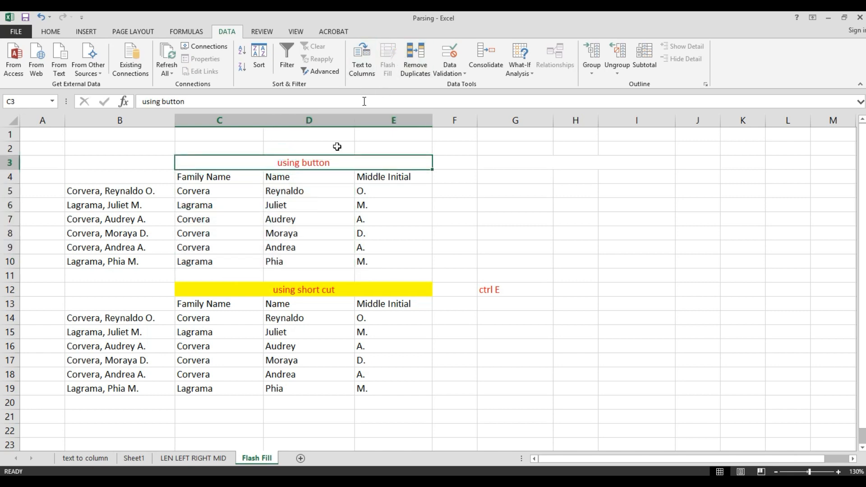
click(325, 180)
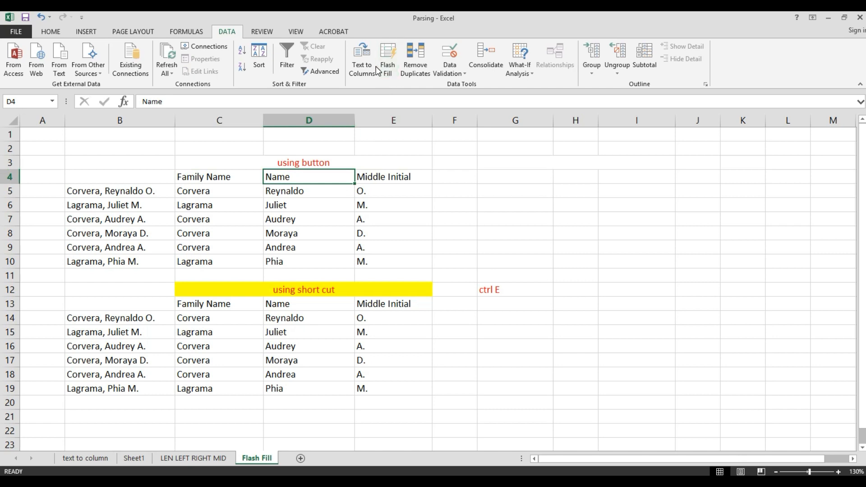
drag(198, 318, 375, 388)
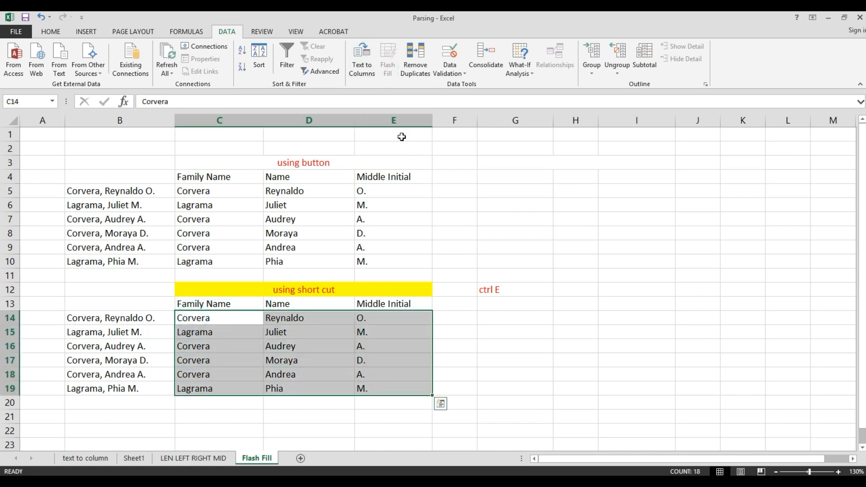